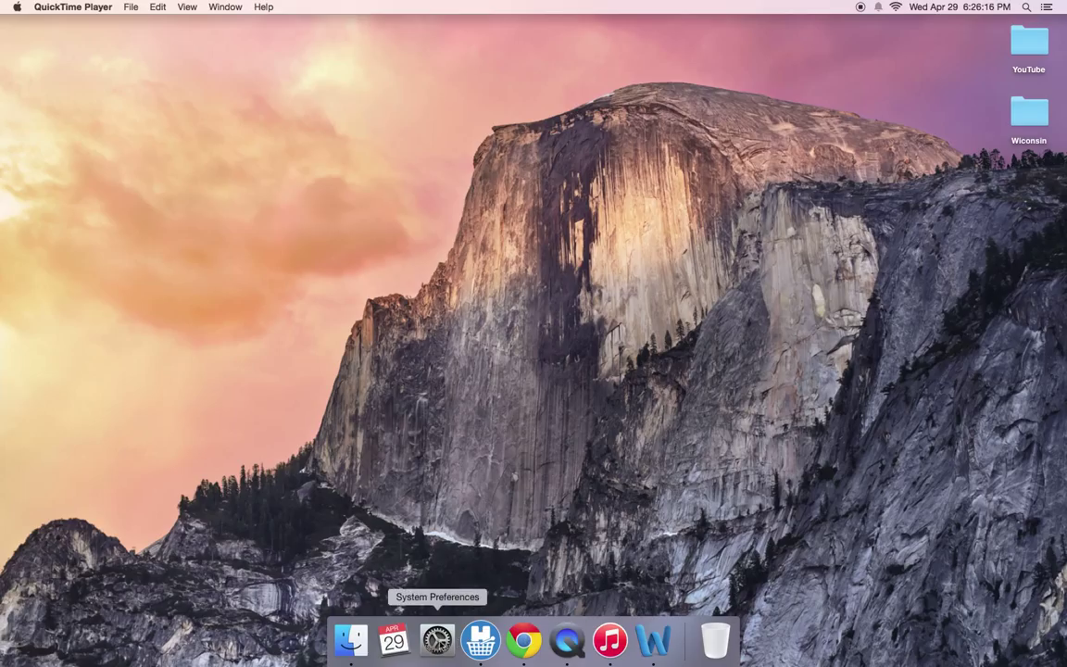
Step: Launch System Preferences from the Dock
left_click(436, 638)
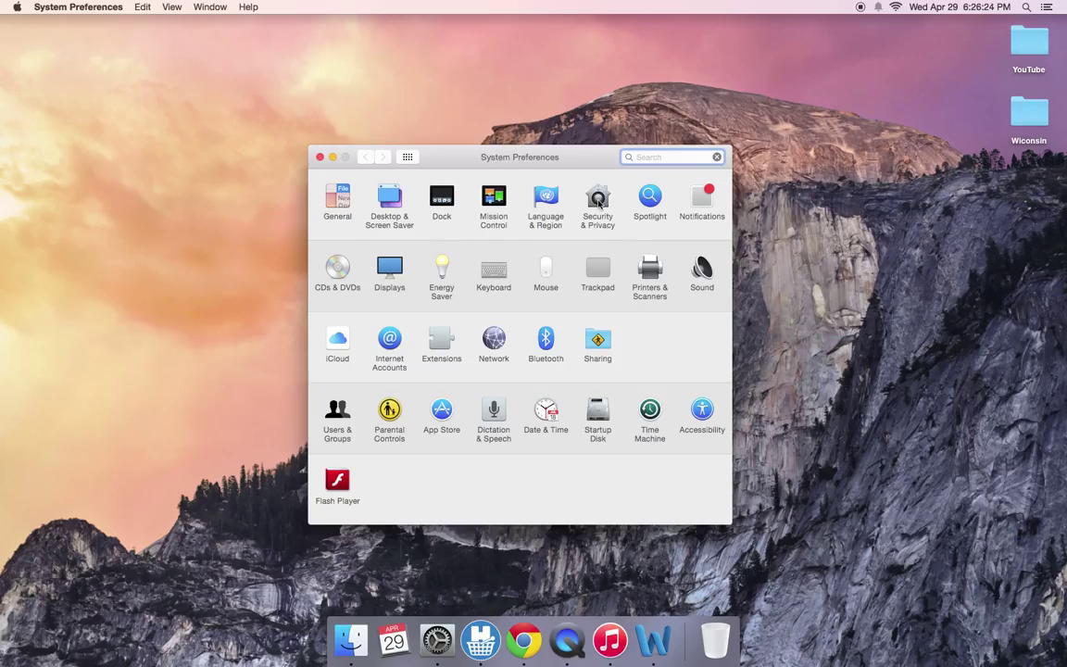
Step: Open Security & Privacy and unlock it with the account password
left_click(599, 199)
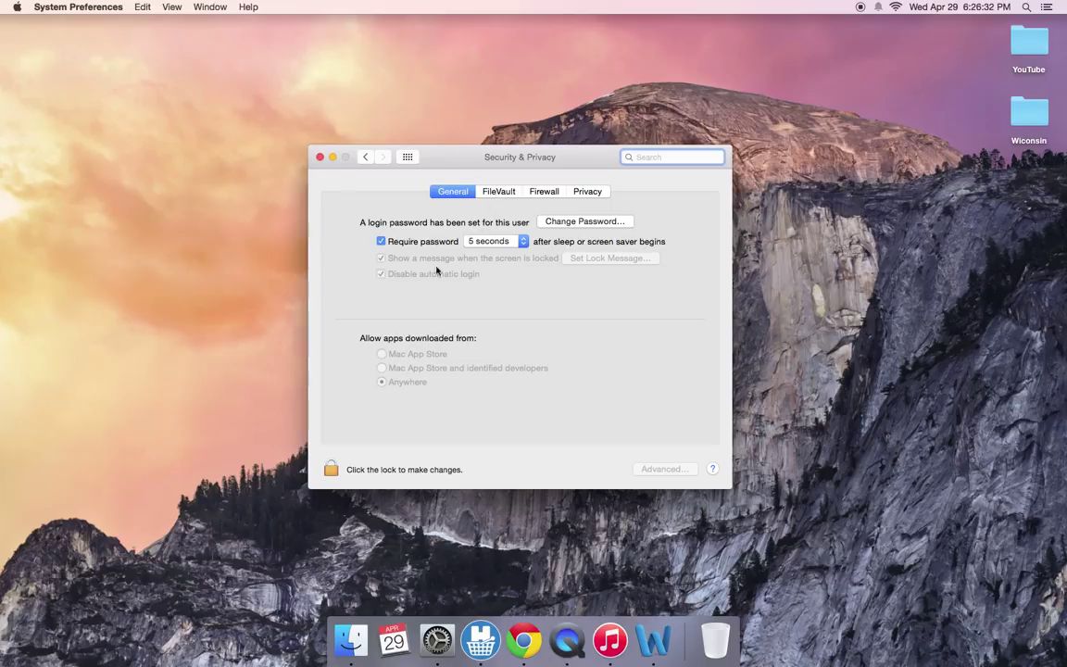
left_click(331, 471)
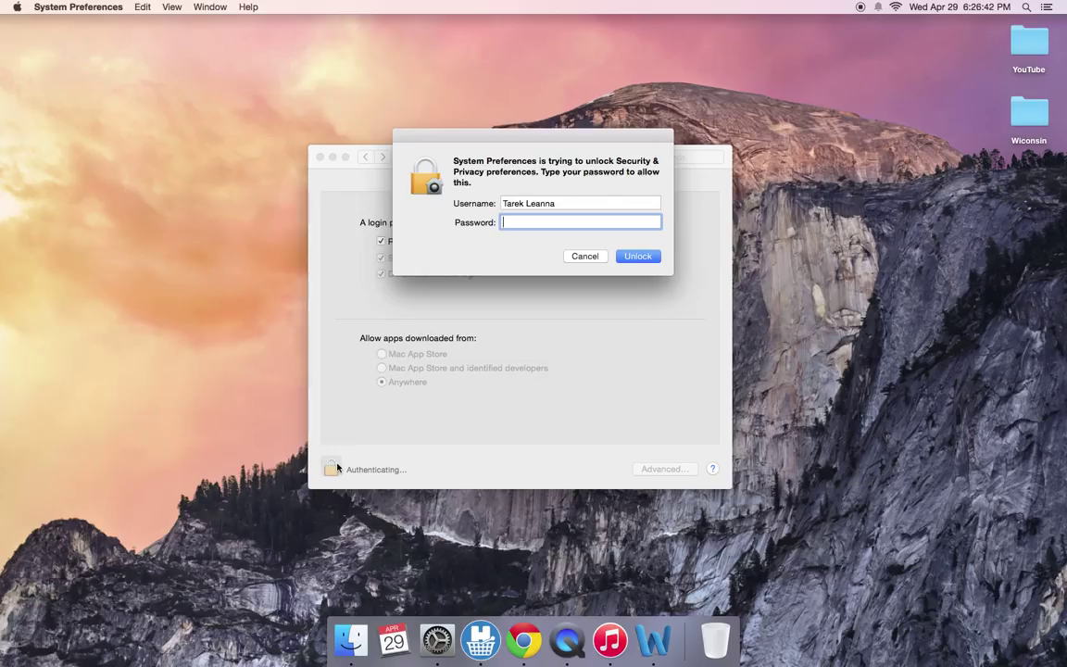
type("*****")
key("Return")
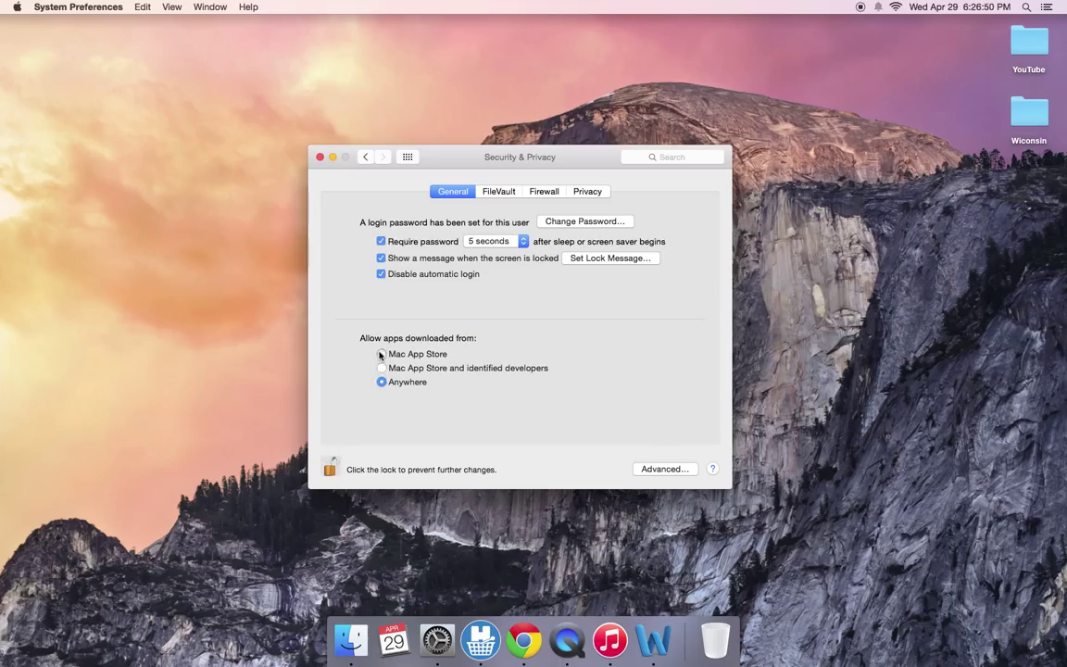
Step: Allow apps downloaded from Anywhere, confirm it, and close the window
left_click(380, 353)
left_click(387, 384)
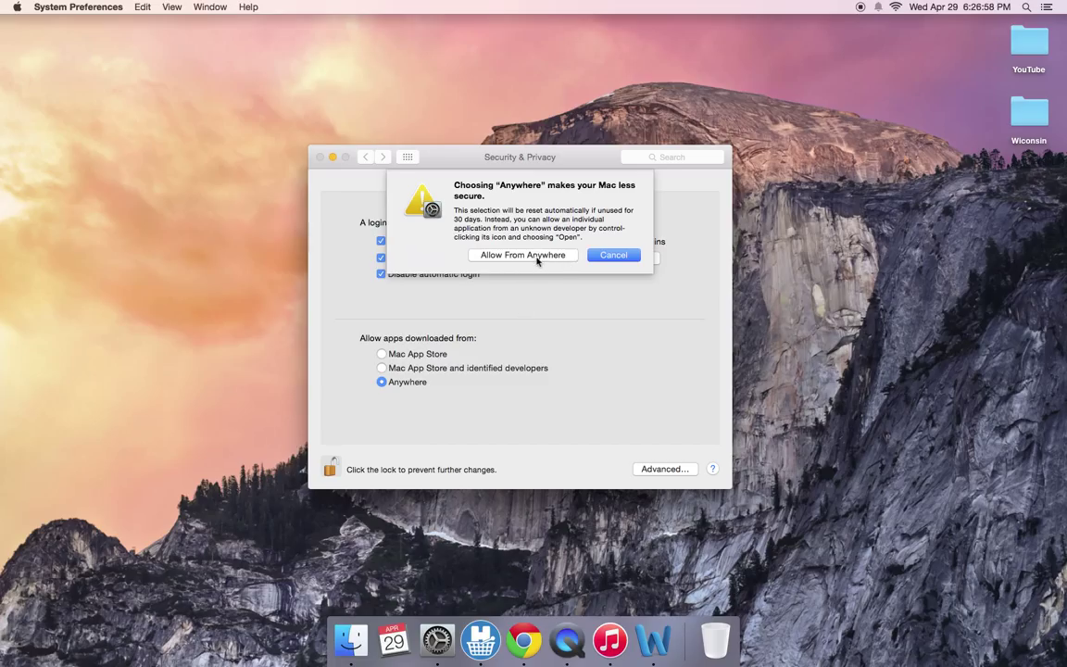
left_click(535, 256)
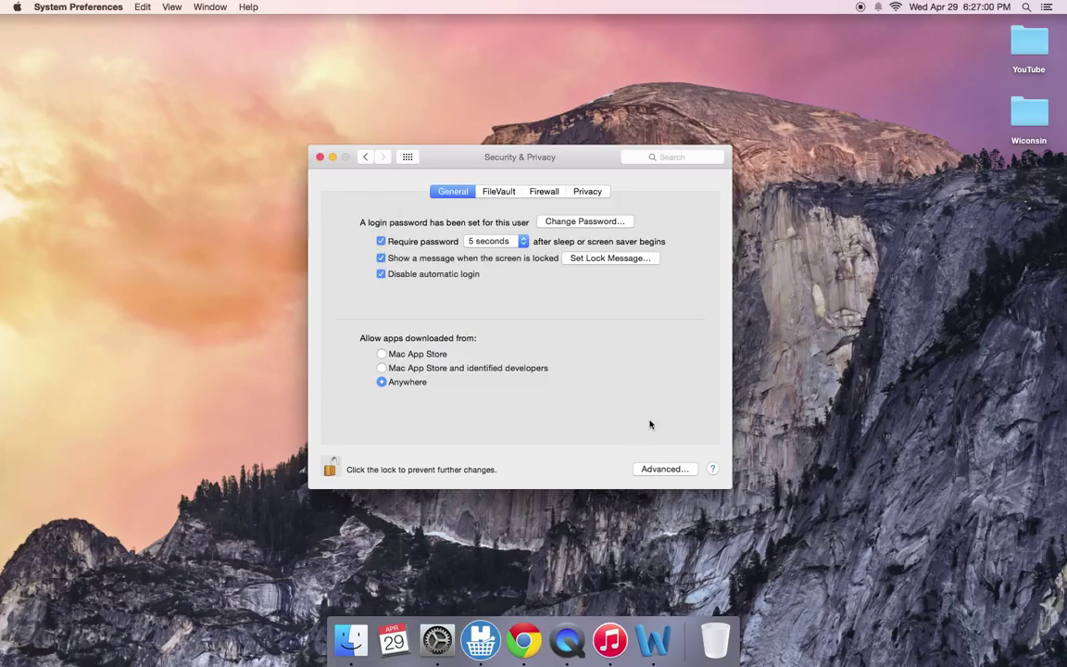
left_click(319, 156)
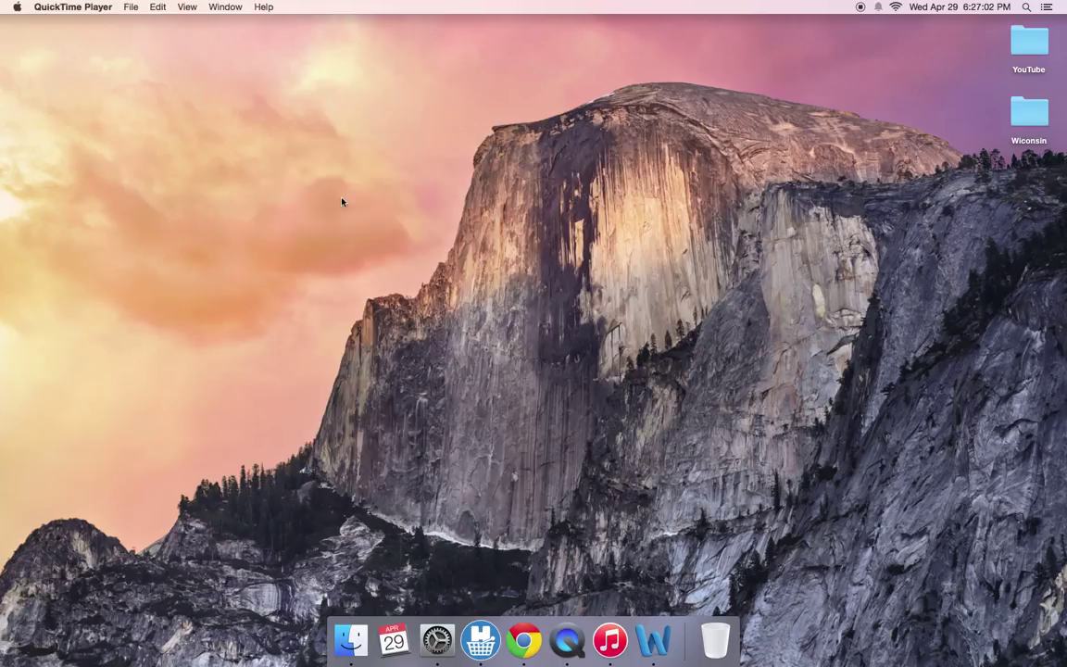
Step: In Chrome, Google 'hackstore' and open the hack-store.com result
left_click(524, 641)
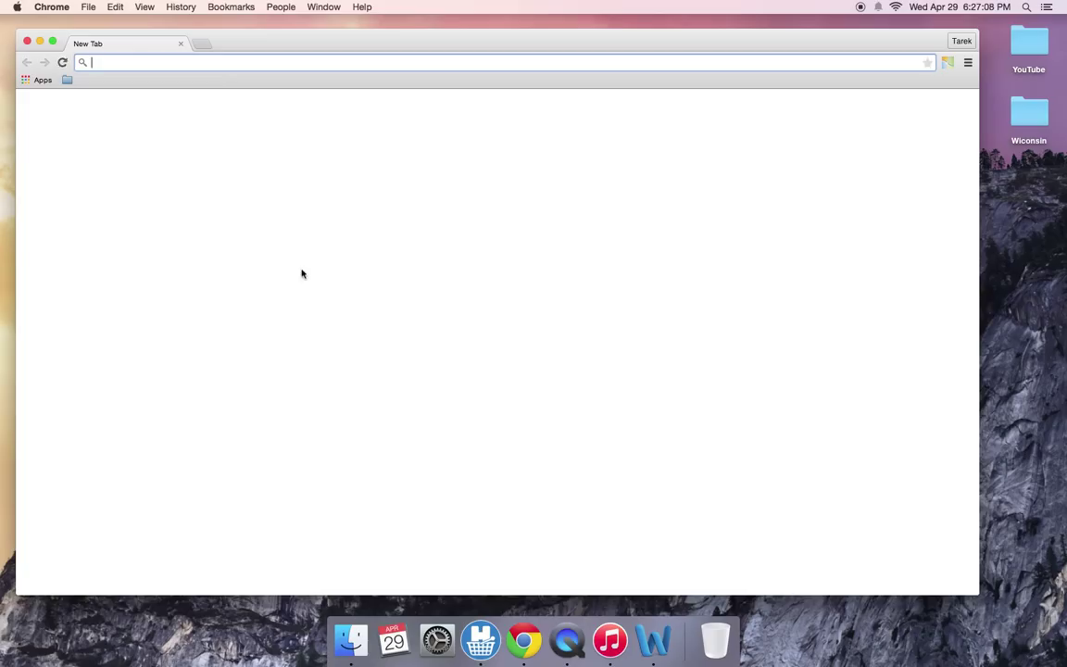
type("hac")
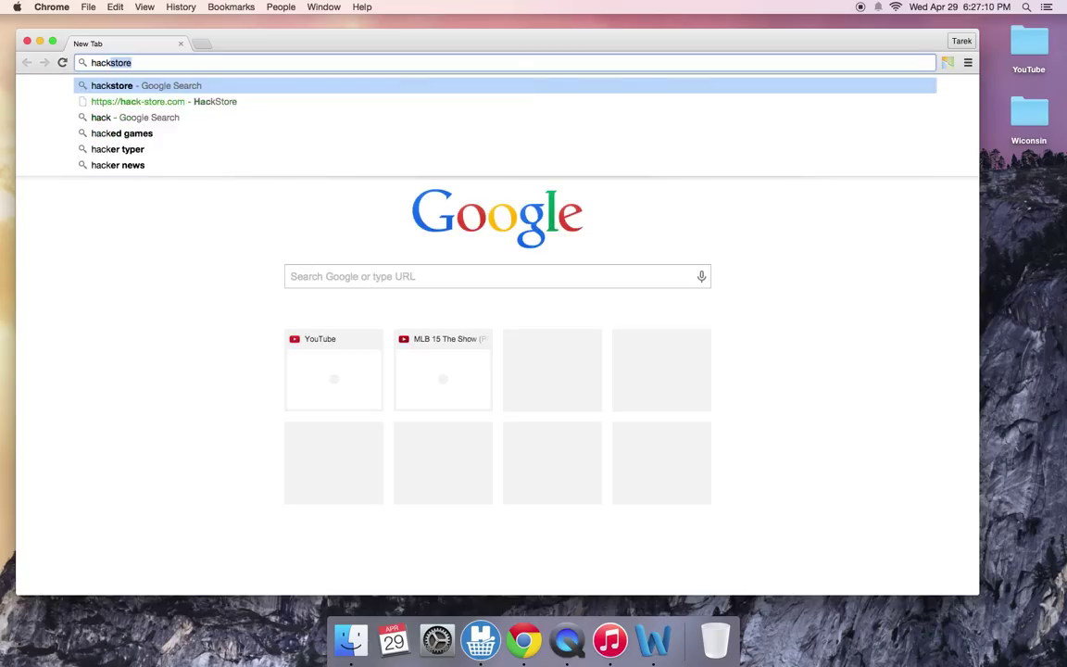
type("kst")
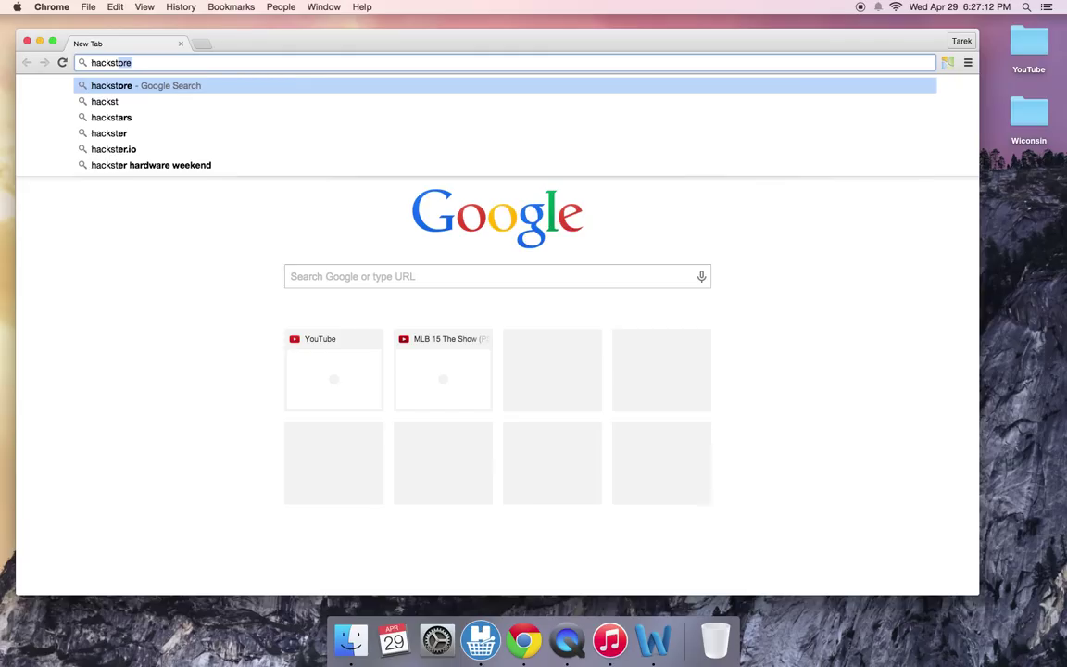
type("ore")
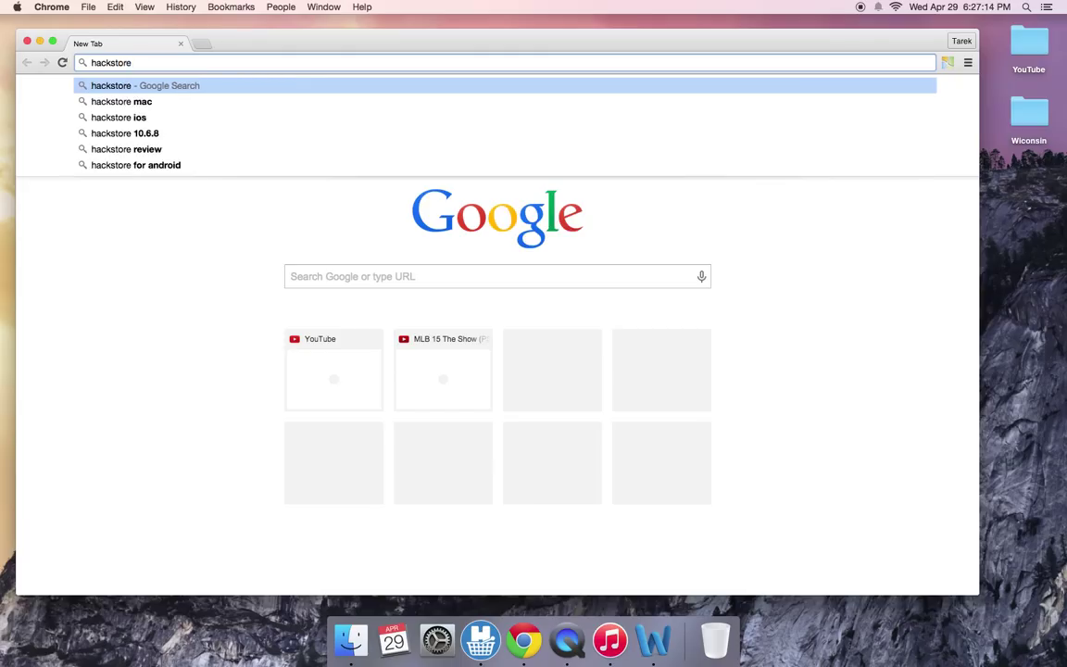
key("Return")
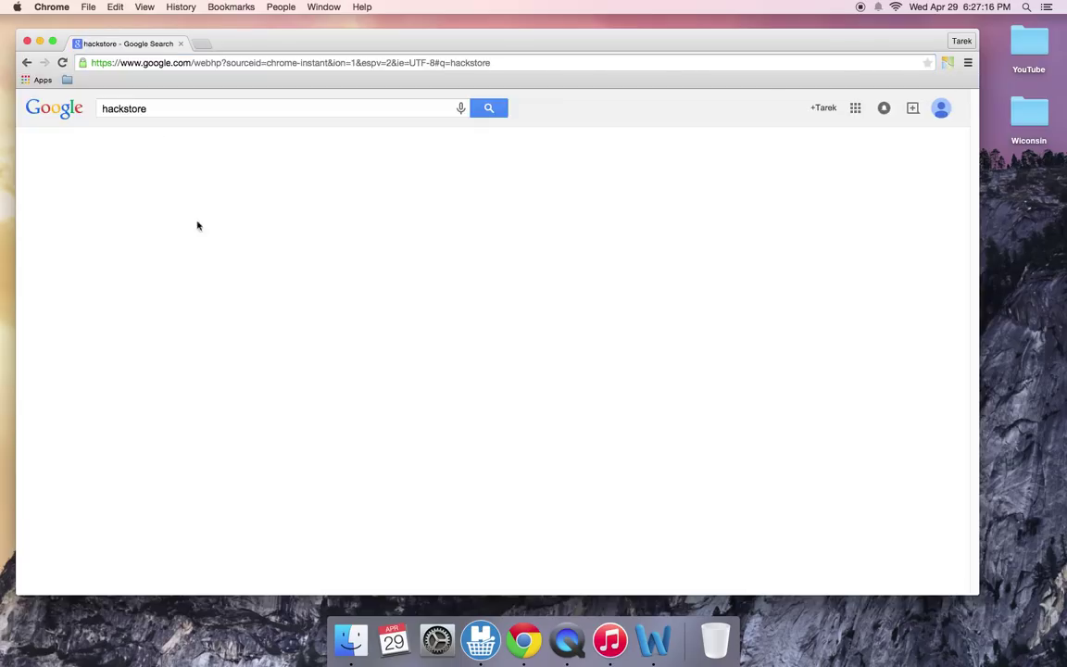
left_click(146, 208)
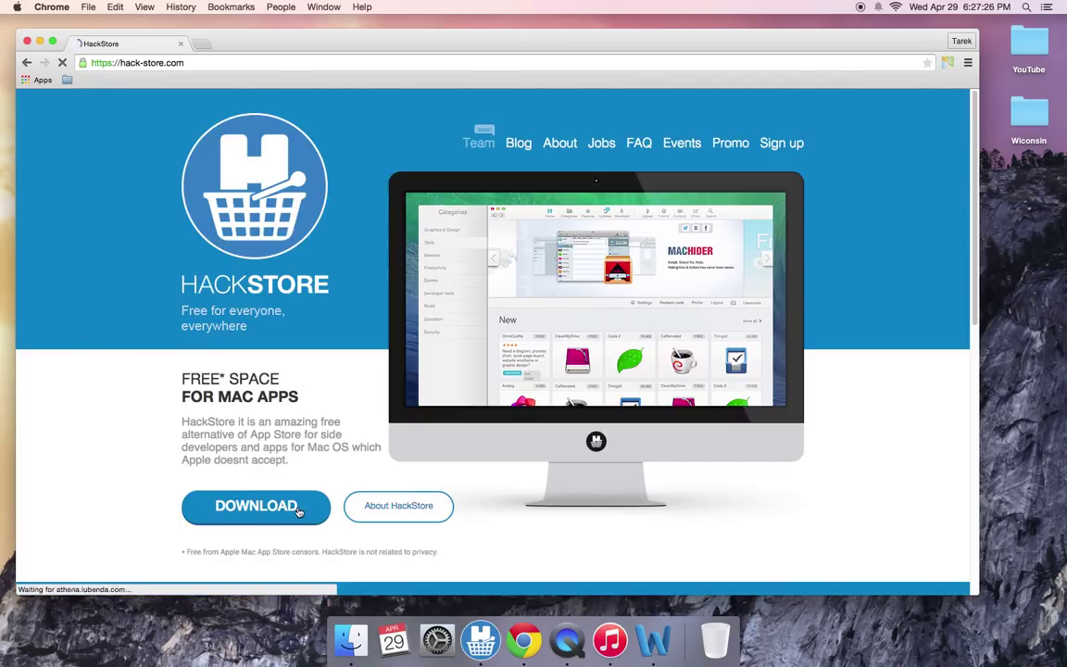
Step: Download the HackStore installer and open HackStore (1).dmg from the download shelf
left_click(298, 511)
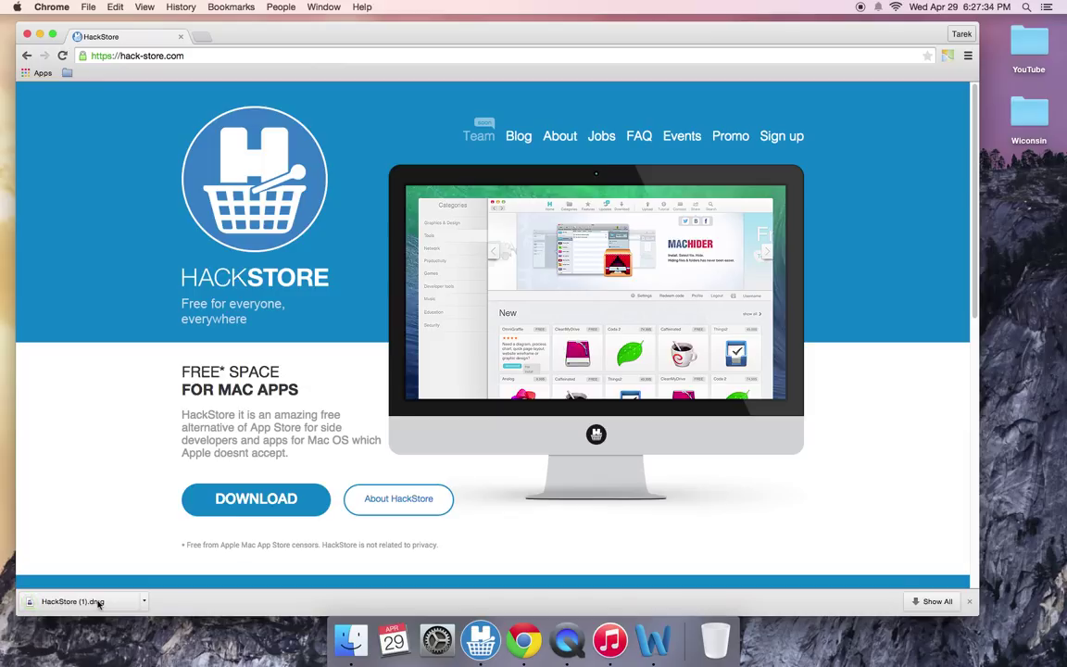
left_click(99, 602)
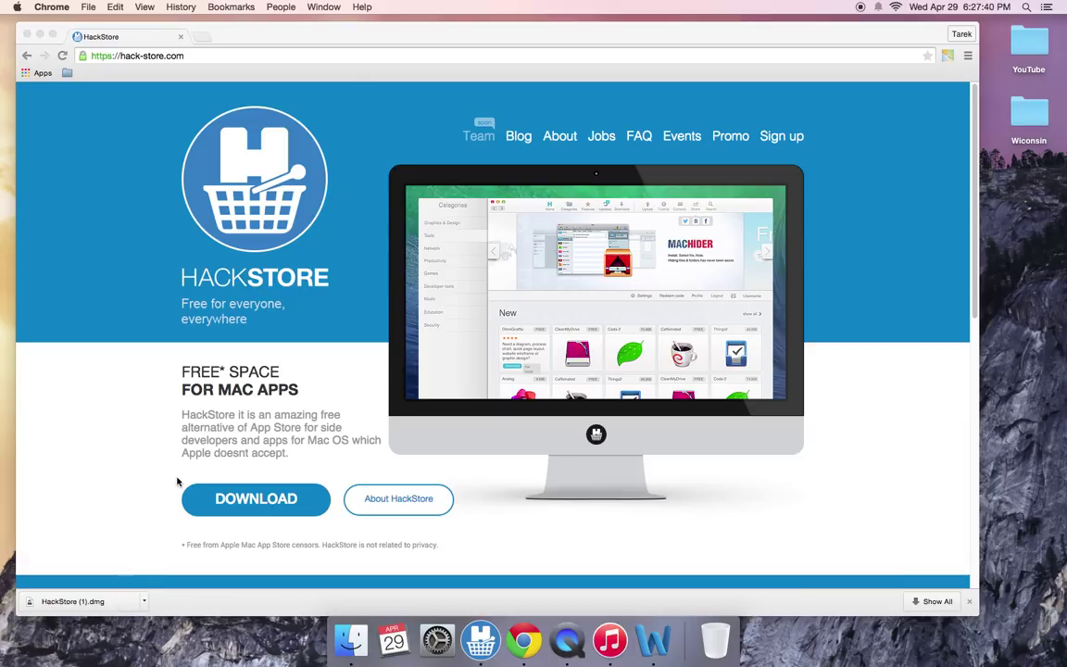
left_click(99, 602)
left_click(144, 602)
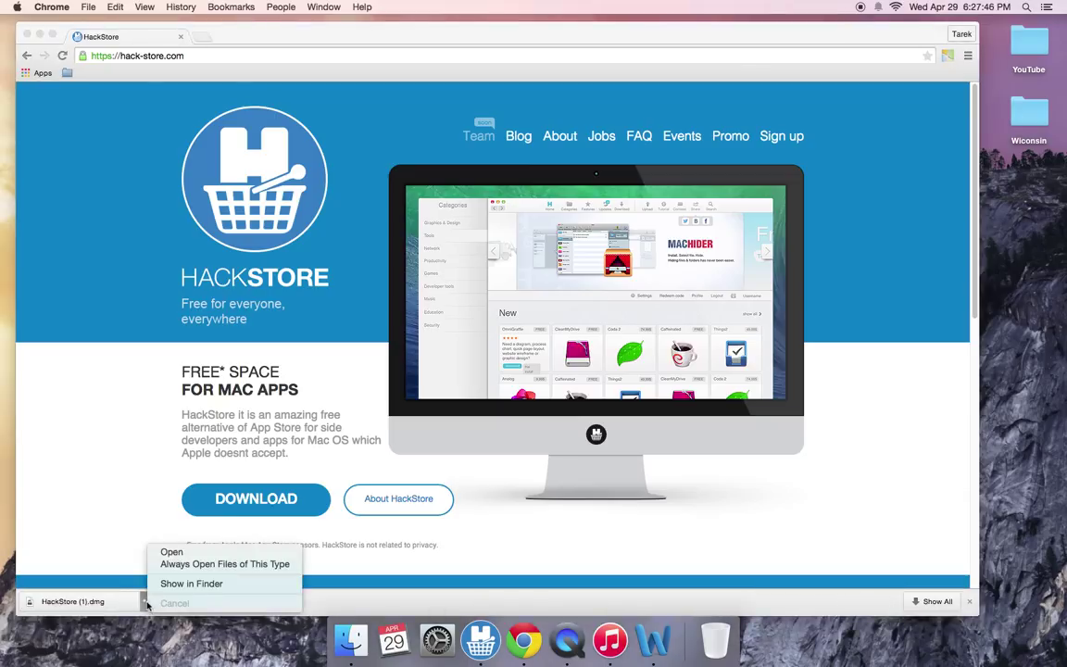
left_click(165, 552)
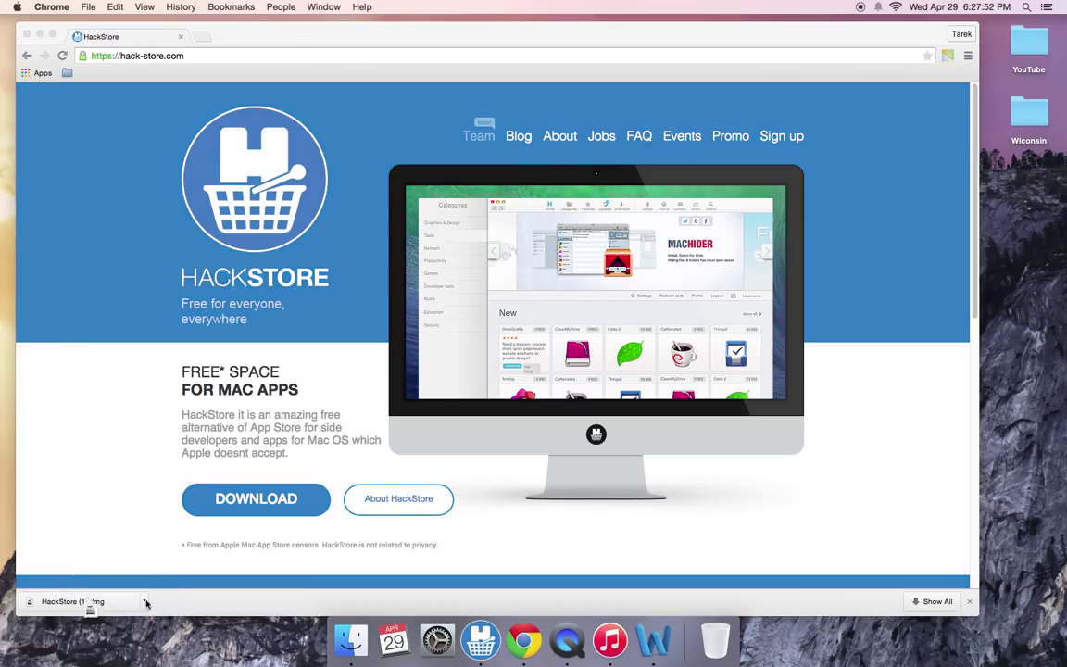
Step: Return to the browser and download the HackStore installer a second time
left_click(111, 602)
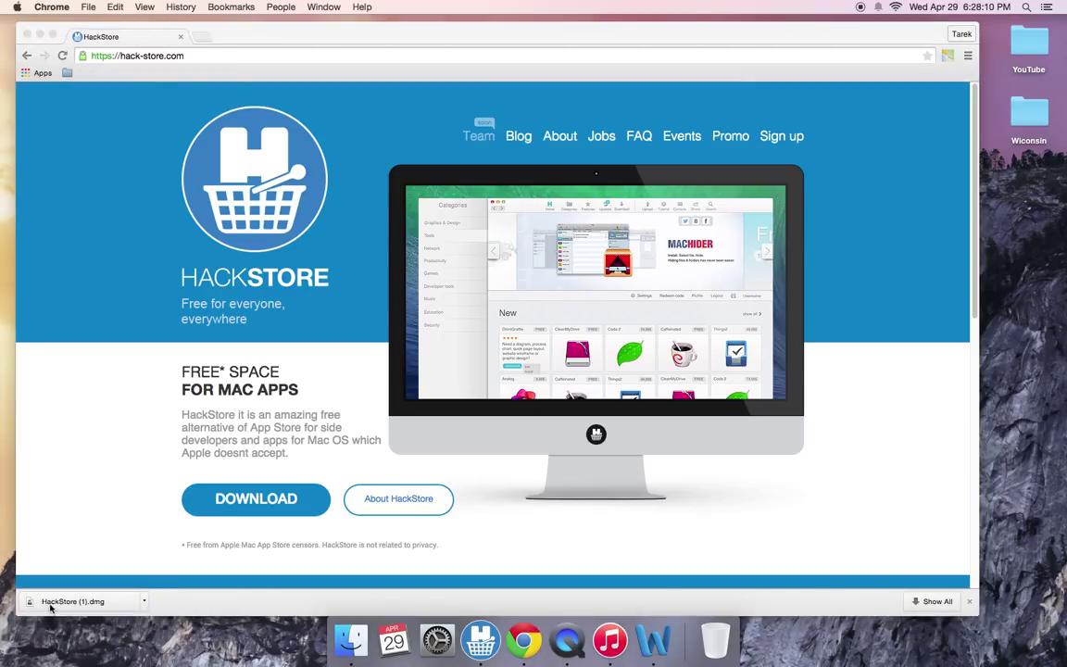
left_click(56, 605)
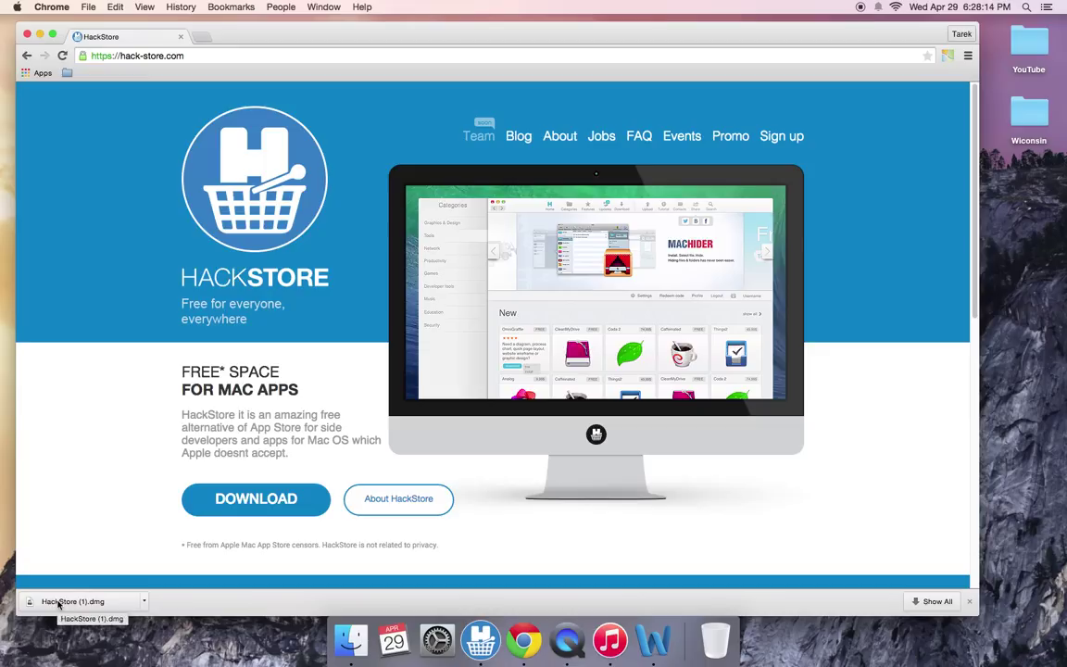
left_click(262, 511)
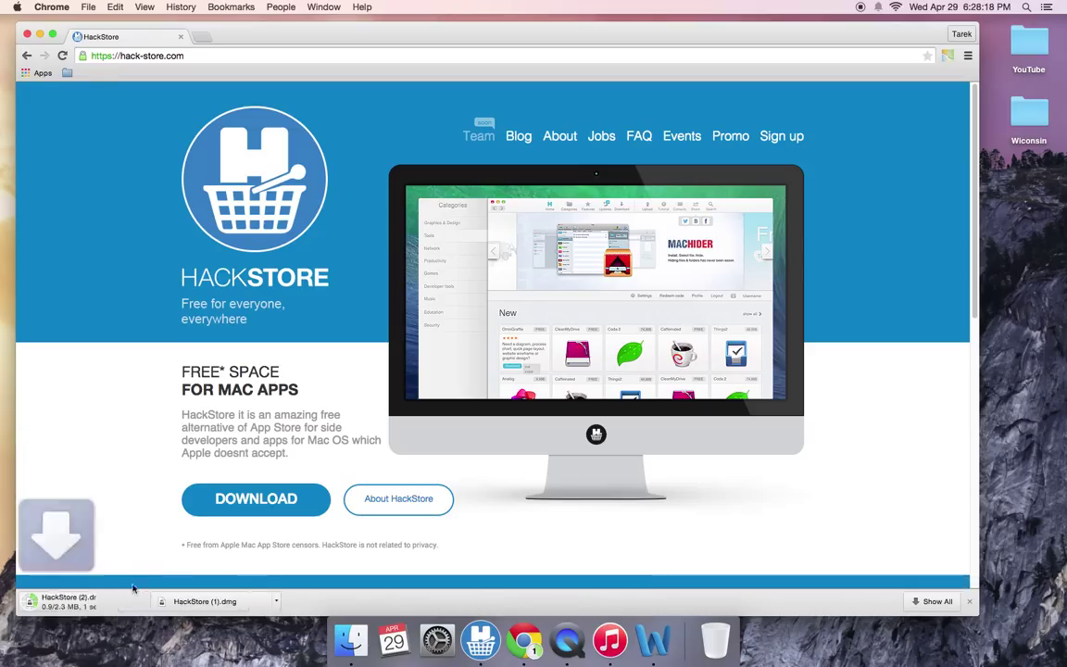
Step: Open HackStore (2).dmg and agree to the licences of both HackStore disk images
left_click(73, 604)
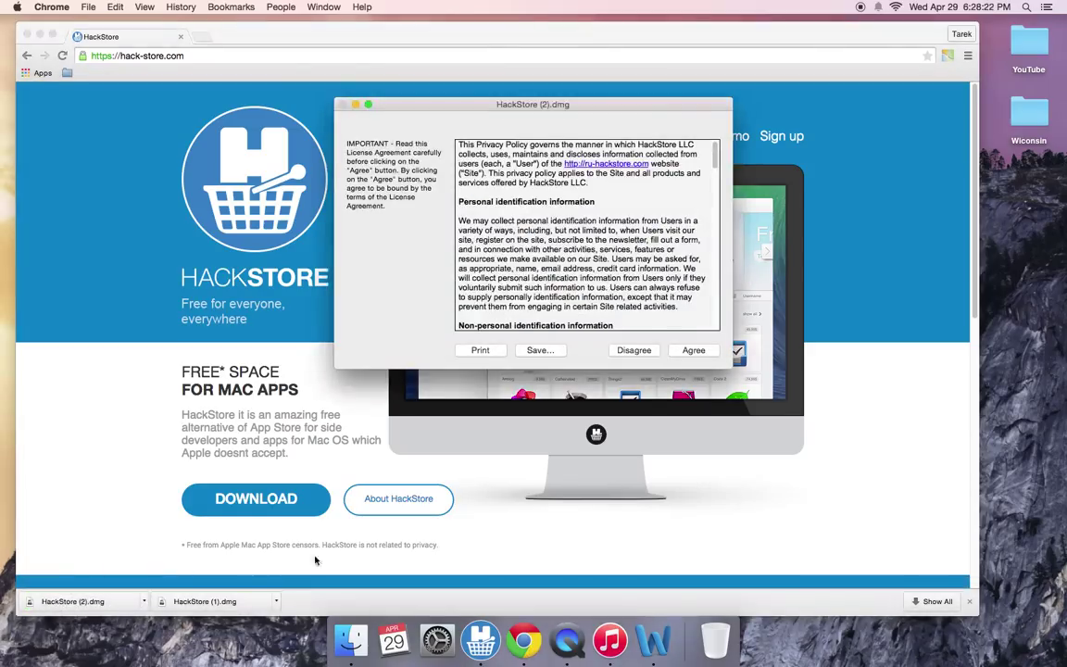
left_click(689, 354)
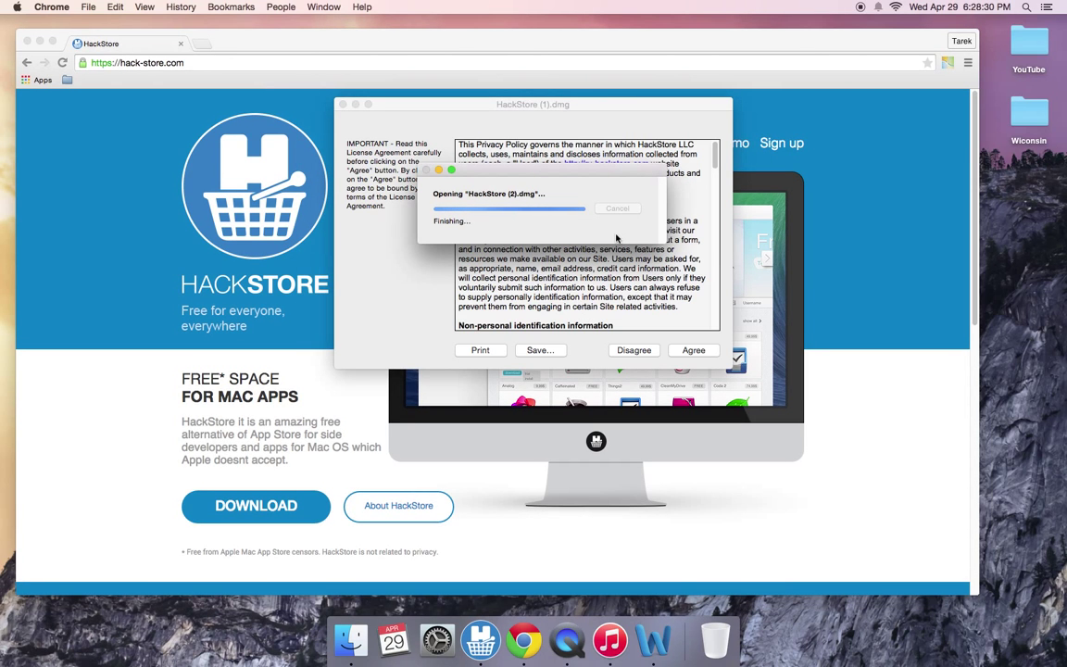
left_click(705, 350)
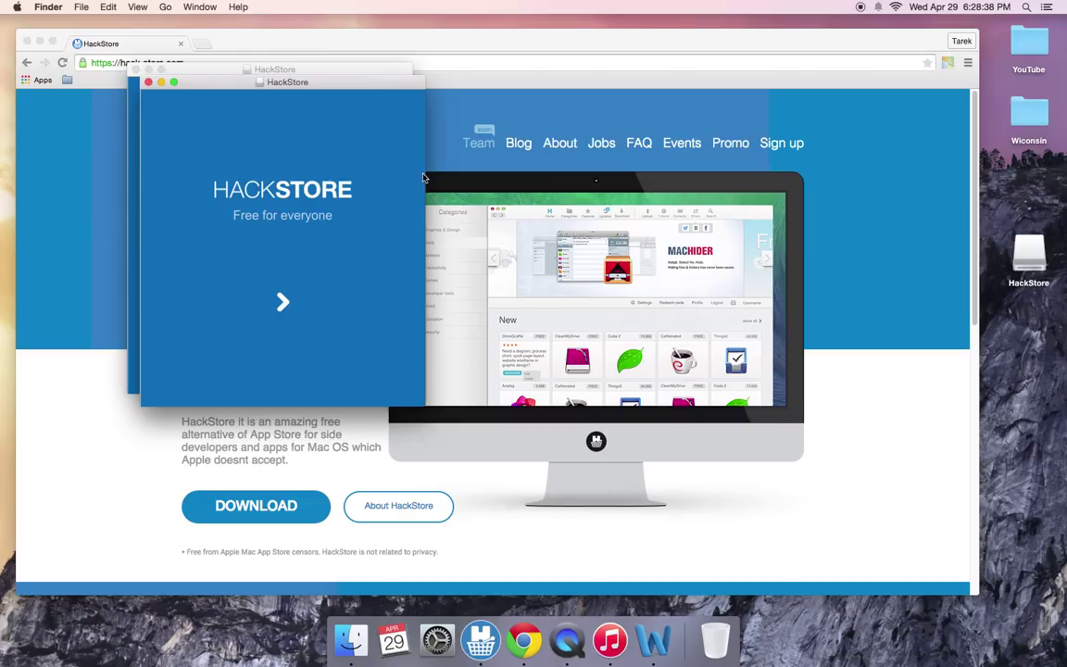
Step: Drag HackStore onto Applications, keep the existing copy, and close the installer and web page
left_click(149, 82)
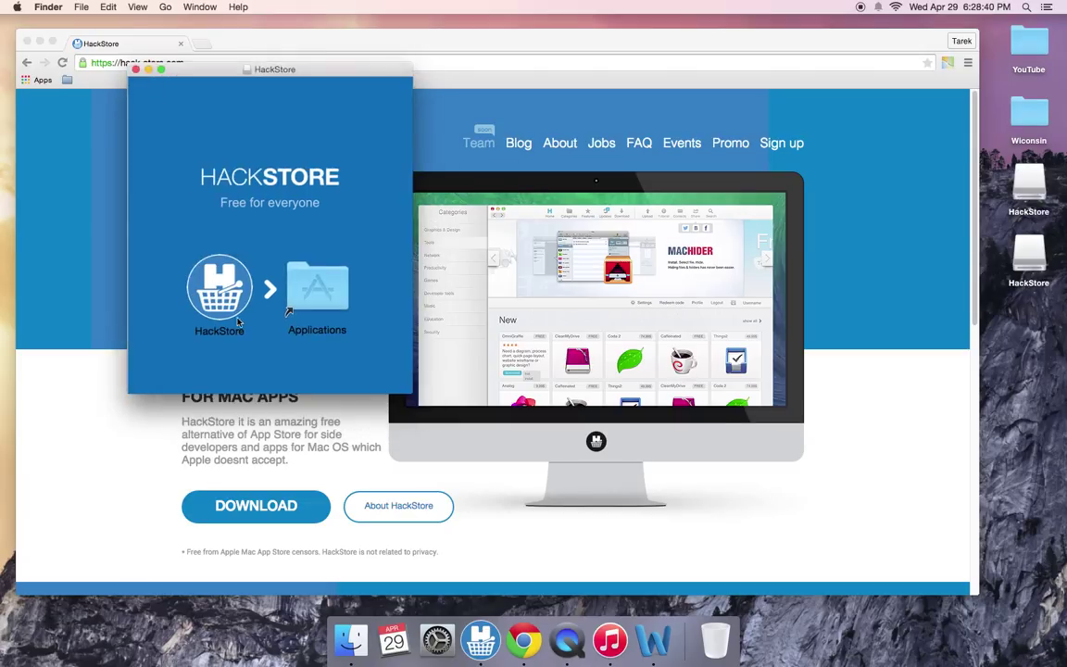
mouse_move(203, 276)
left_mouse_down()
mouse_move(258, 302)
mouse_move(314, 303)
left_mouse_up()
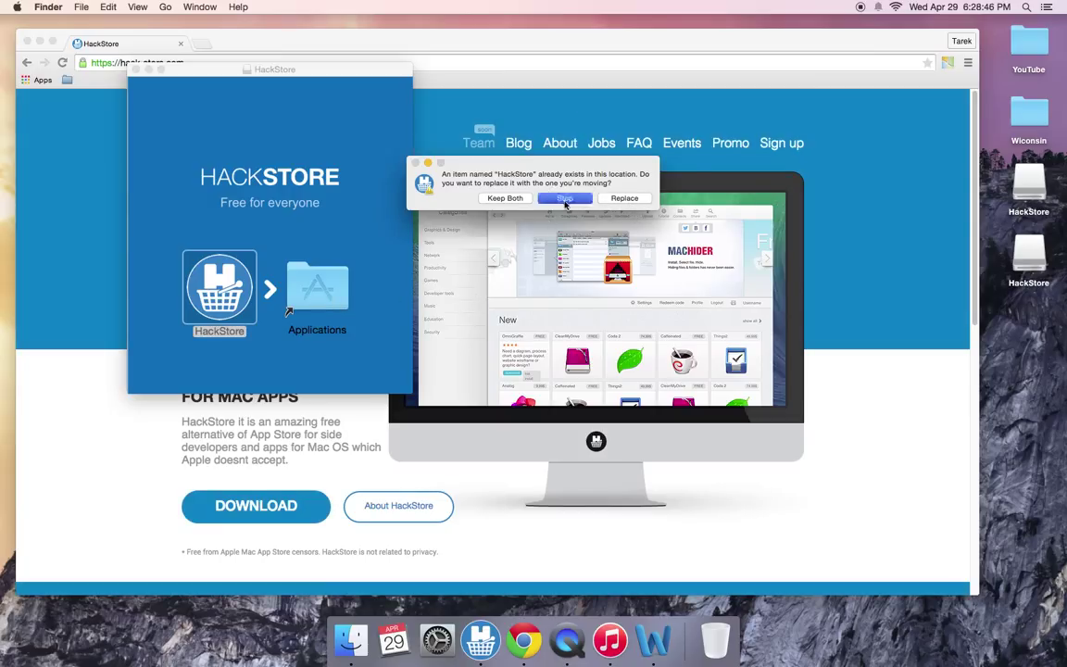
left_click(561, 198)
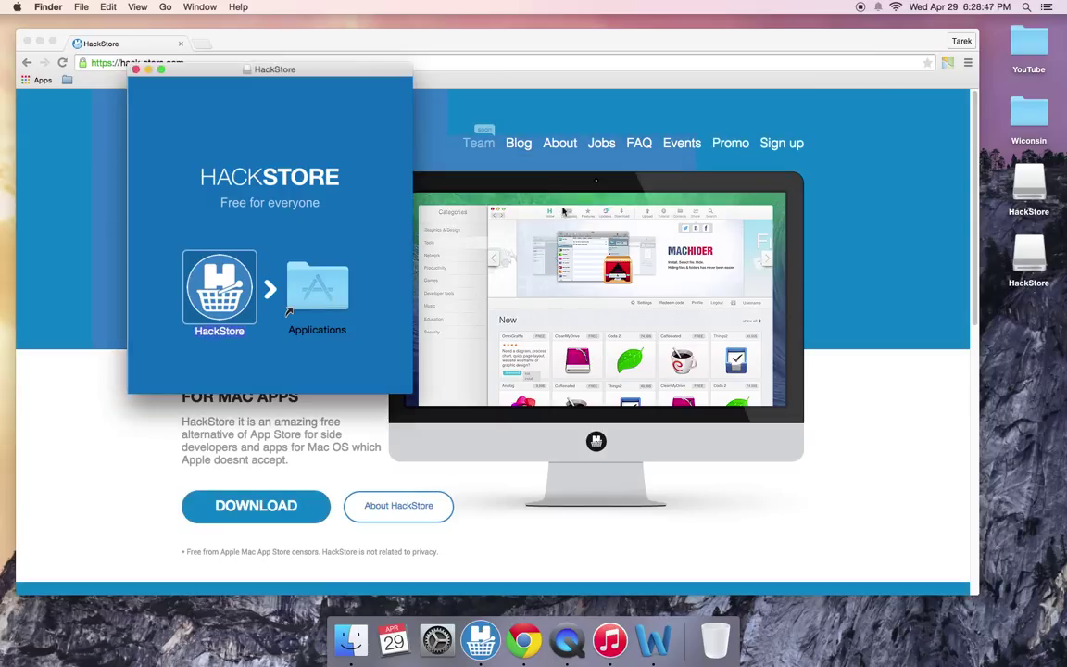
left_click(135, 69)
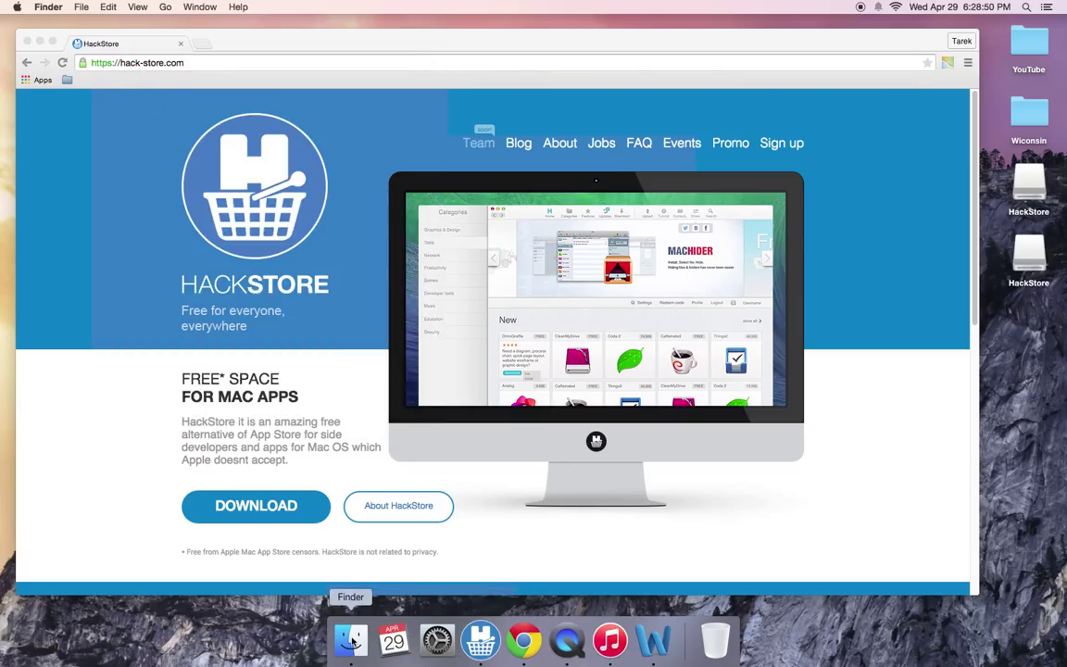
left_click(27, 42)
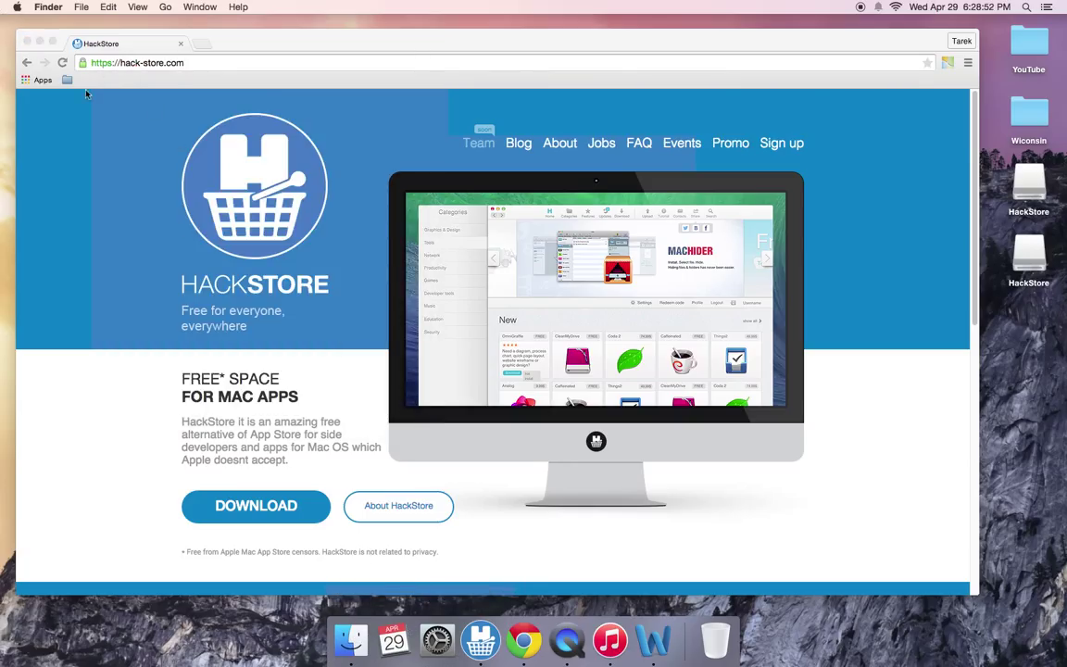
Step: Launch HackStore by searching 'hackstore' in Spotlight
key("super+space")
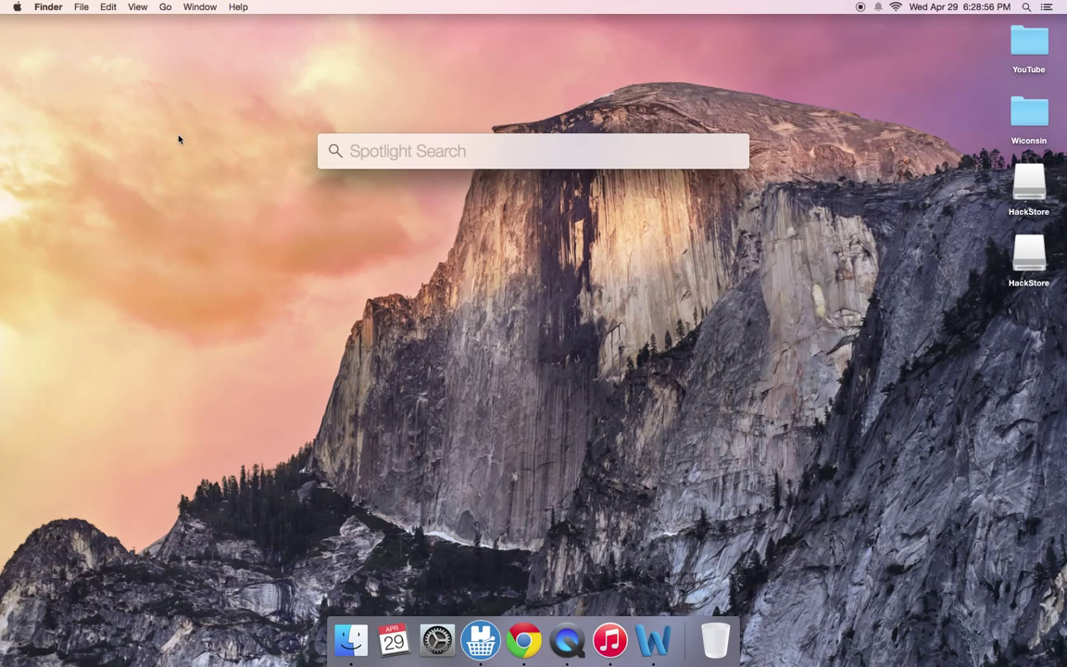
type("h")
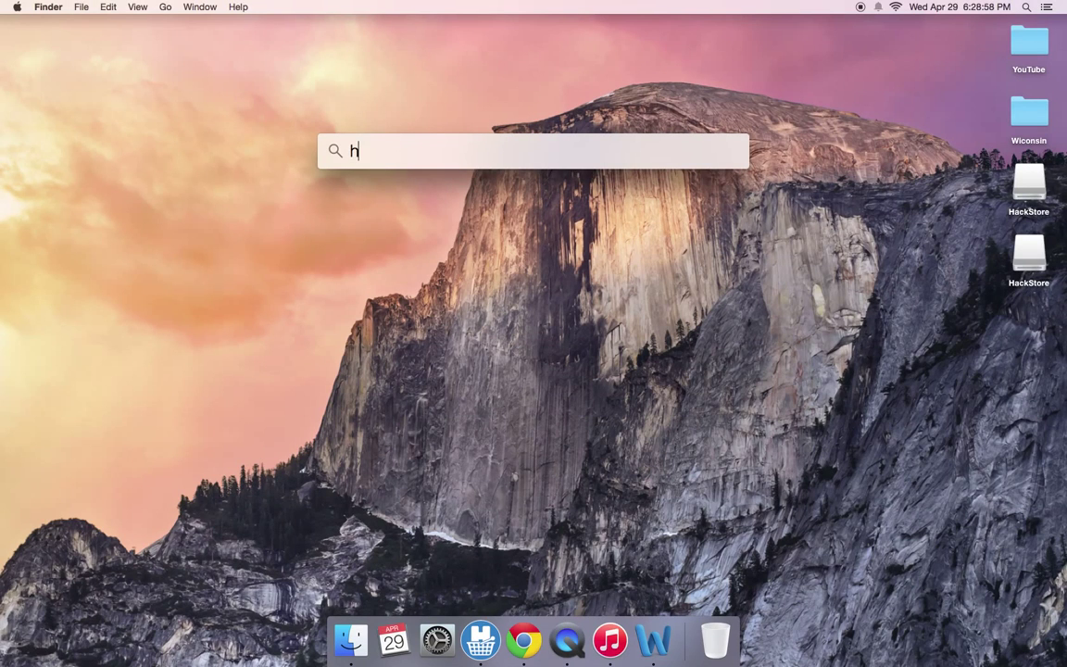
type("ackst")
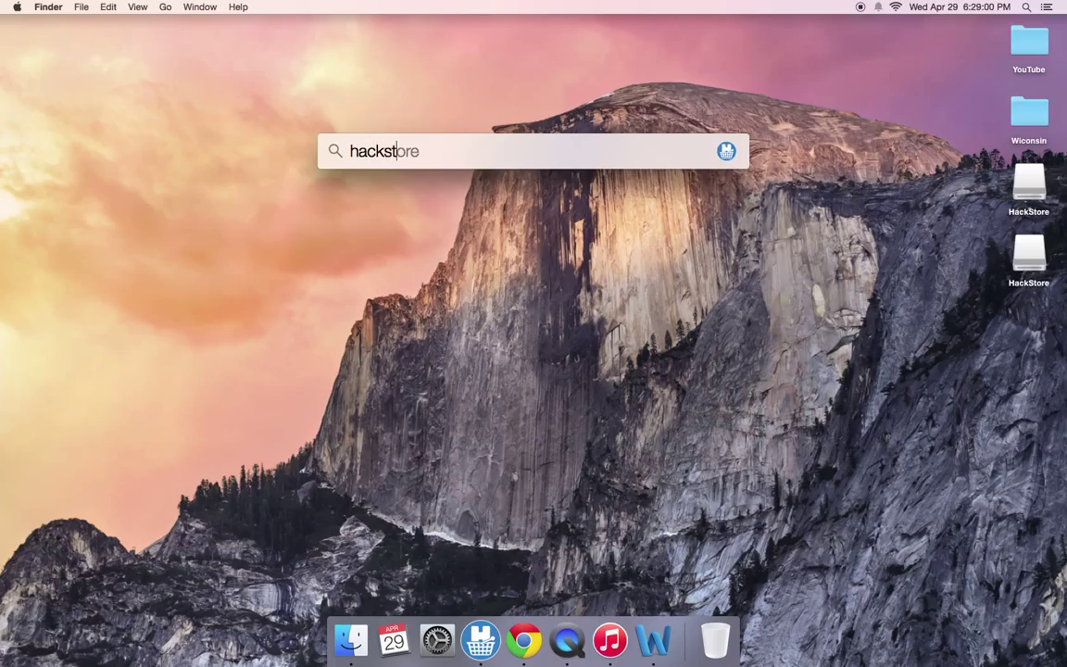
type("ore")
key("Return")
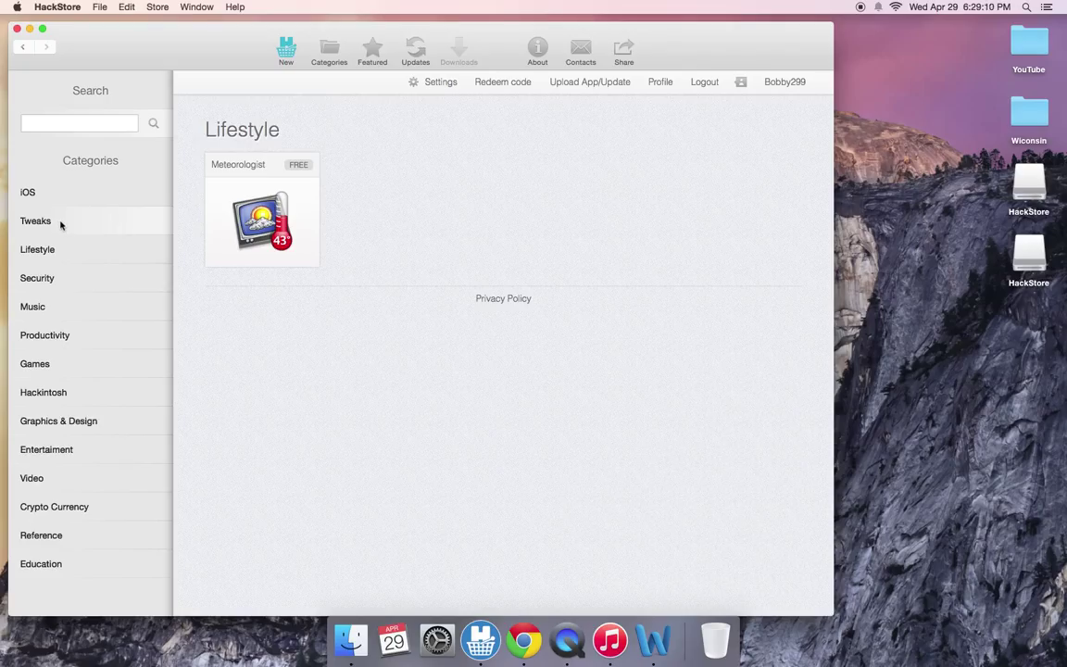
Step: Search the HackStore store for 'mac boost' so the free MacBoost app is listed
left_click(96, 125)
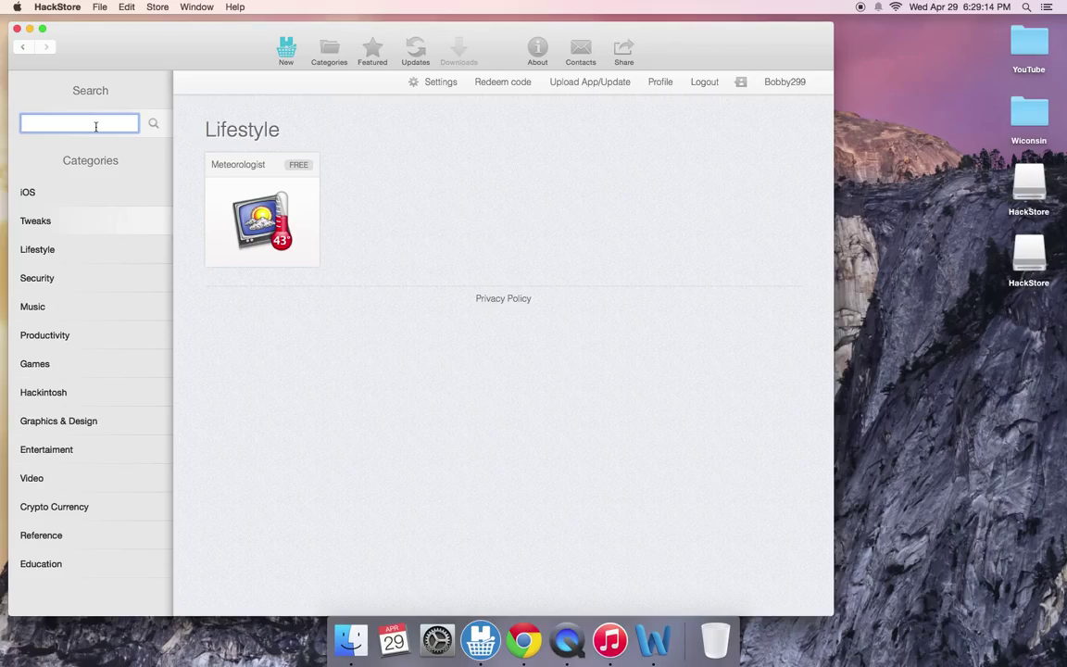
type("mac")
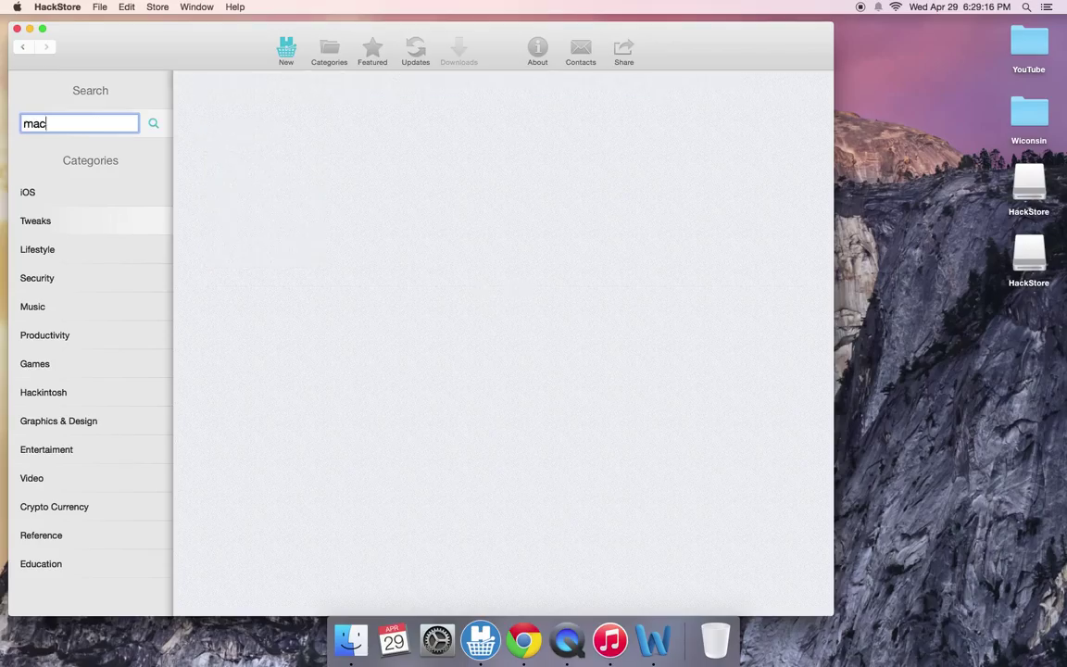
type(" boost")
key("Return")
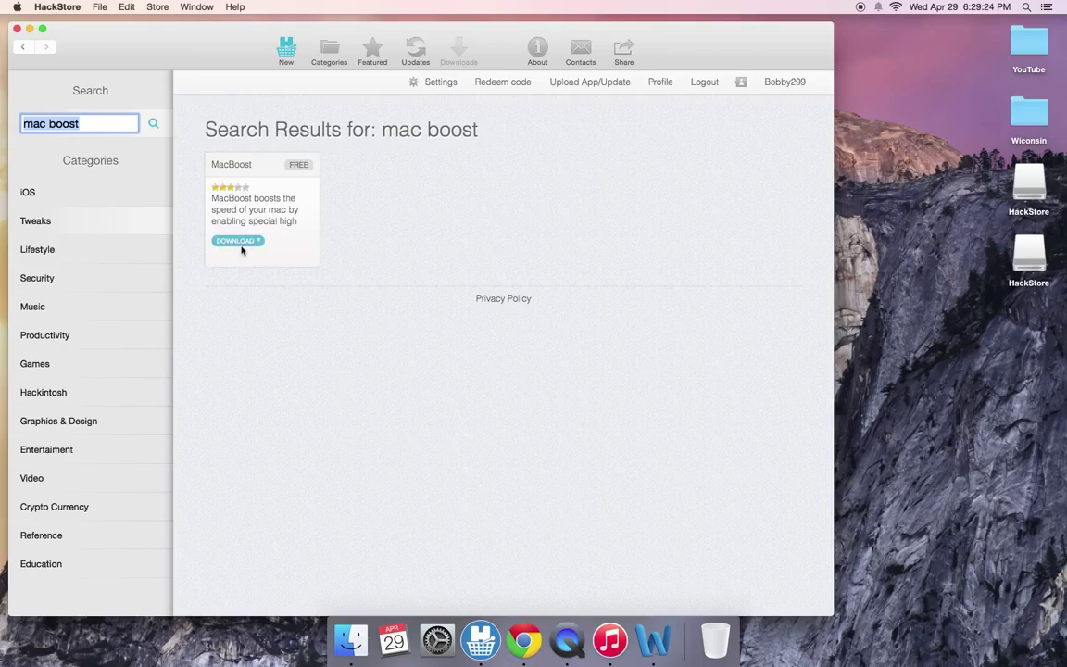
mouse_move(262, 211)
key("super+space")
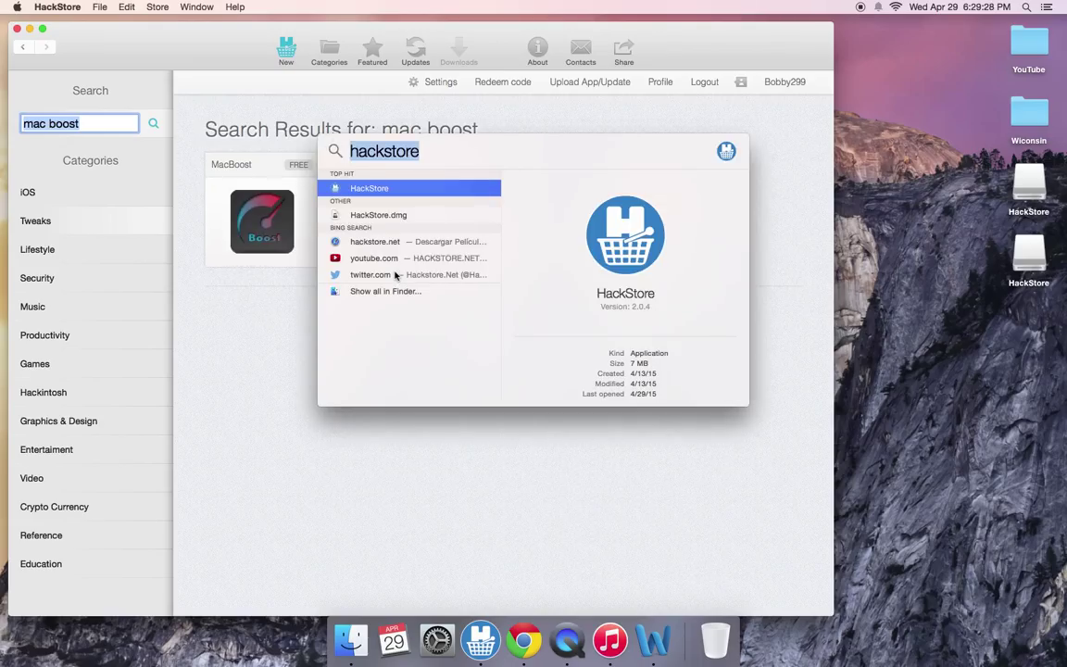
Step: Launch MacBoost via Spotlight 'mac', then close MacBoost and the HackStore window
type("mac")
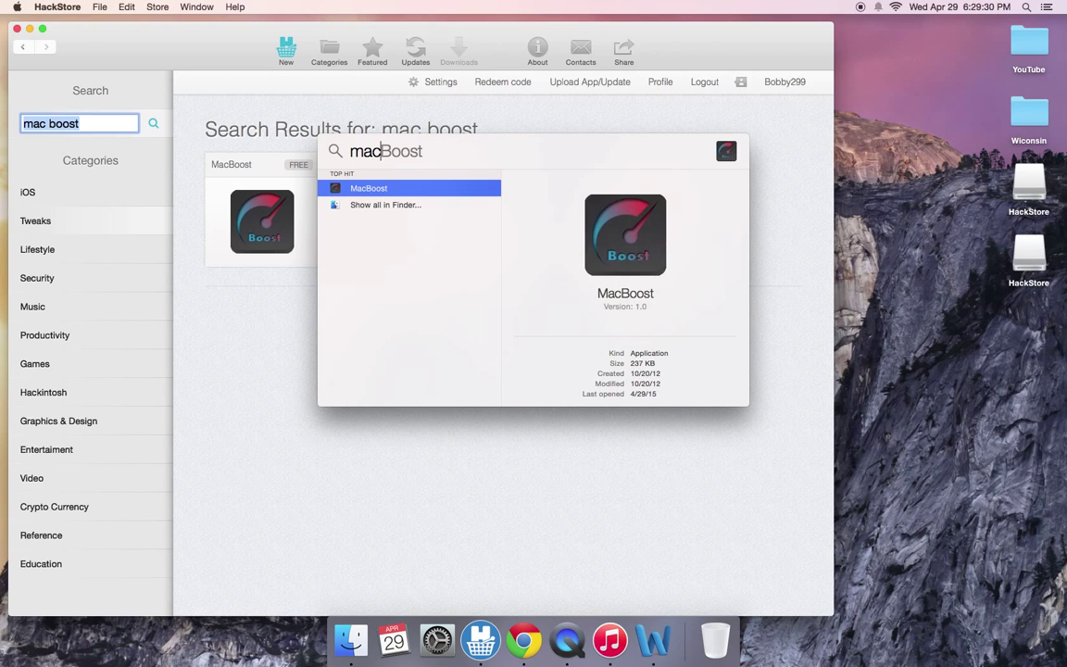
key("Return")
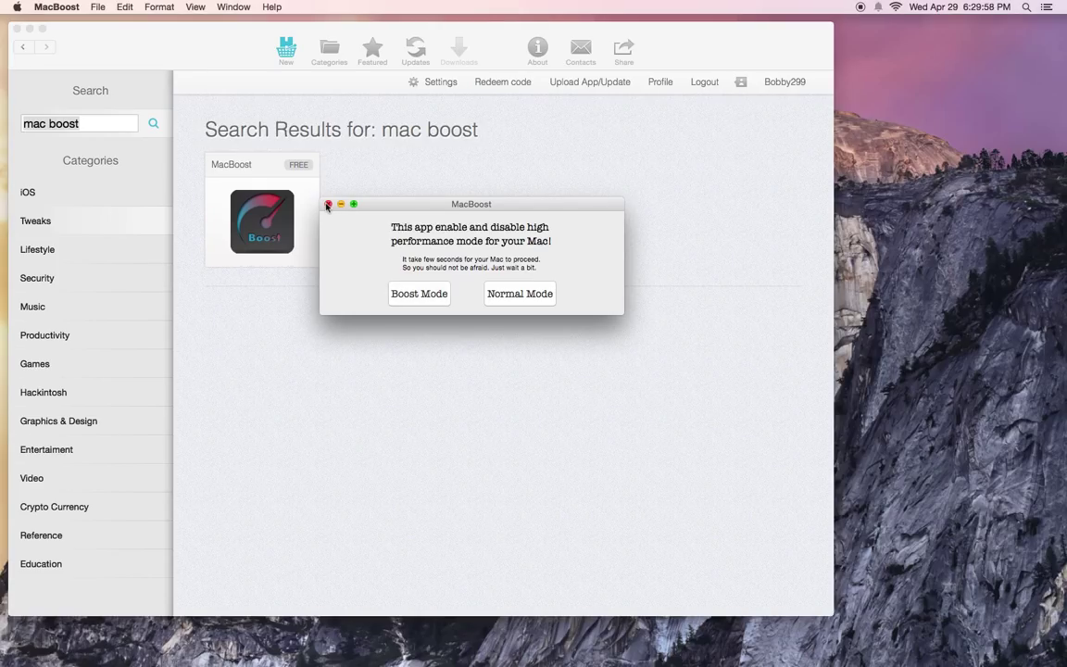
left_click(328, 205)
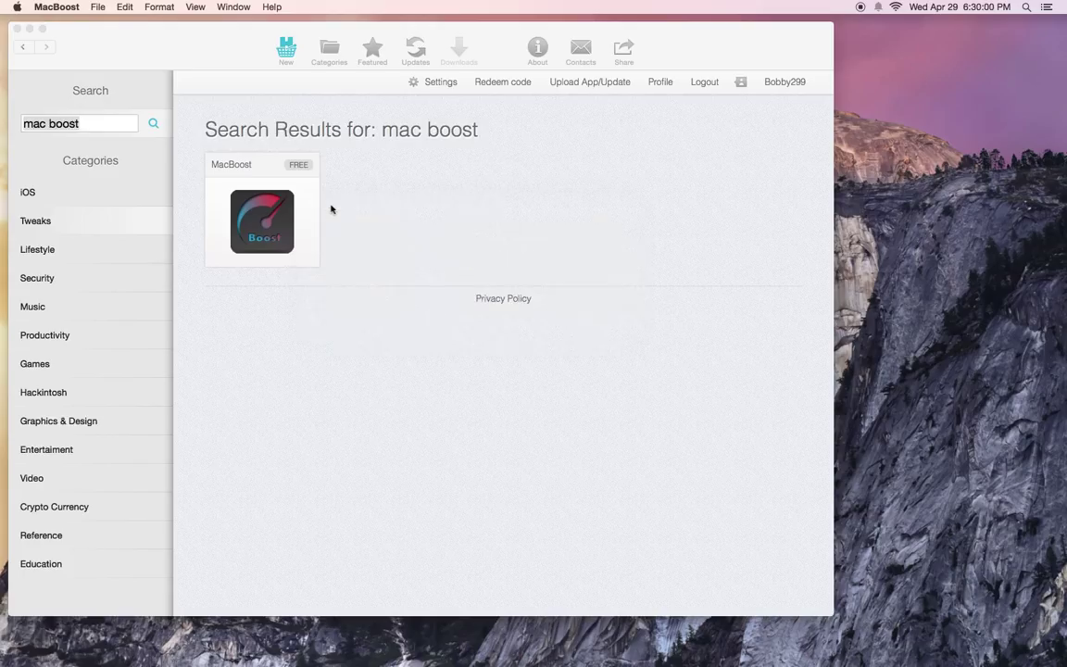
left_click(15, 29)
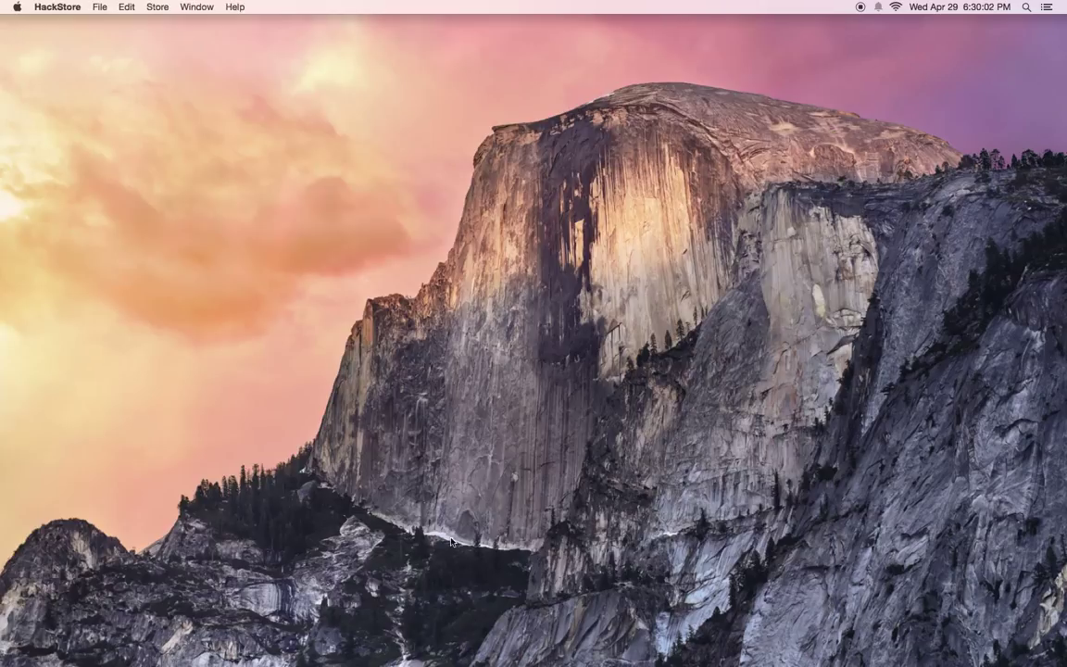